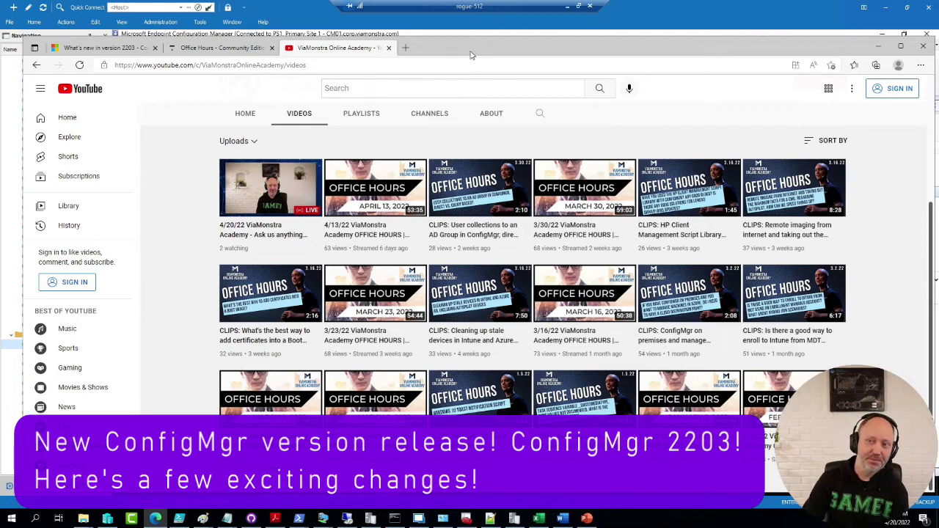
- Bring up the What's new in version 2203 article, and open the Features list under Updates and Servicing in the Configuration Manager console
click(117, 48)
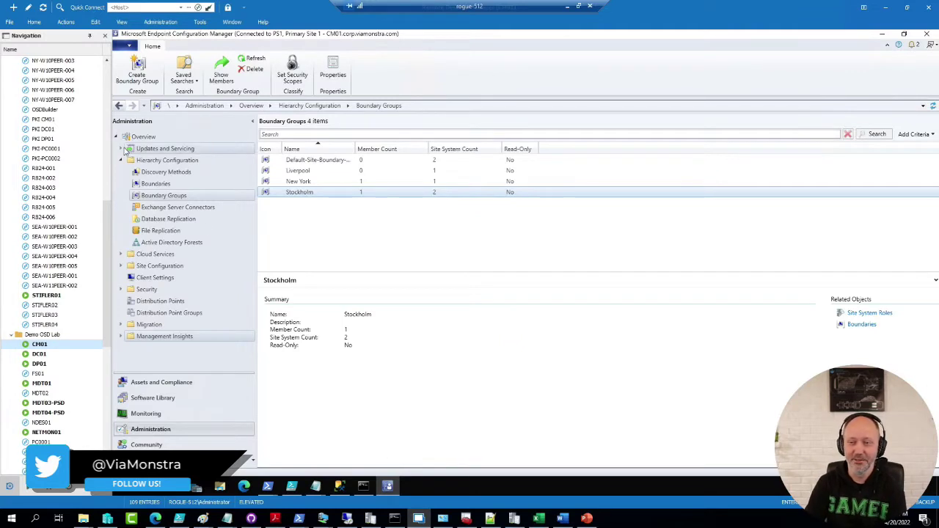
click(121, 149)
click(144, 160)
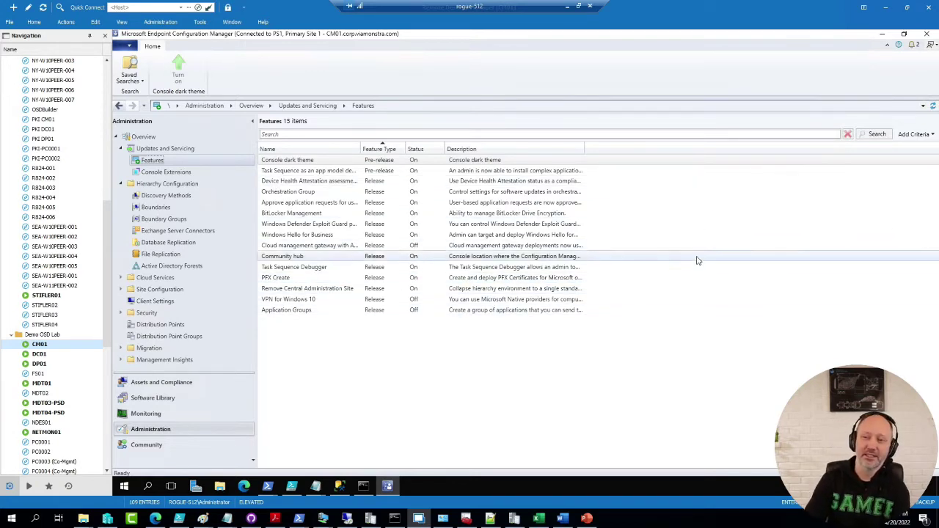
- Switch the console theme to dark and acknowledge the restart notice
click(129, 47)
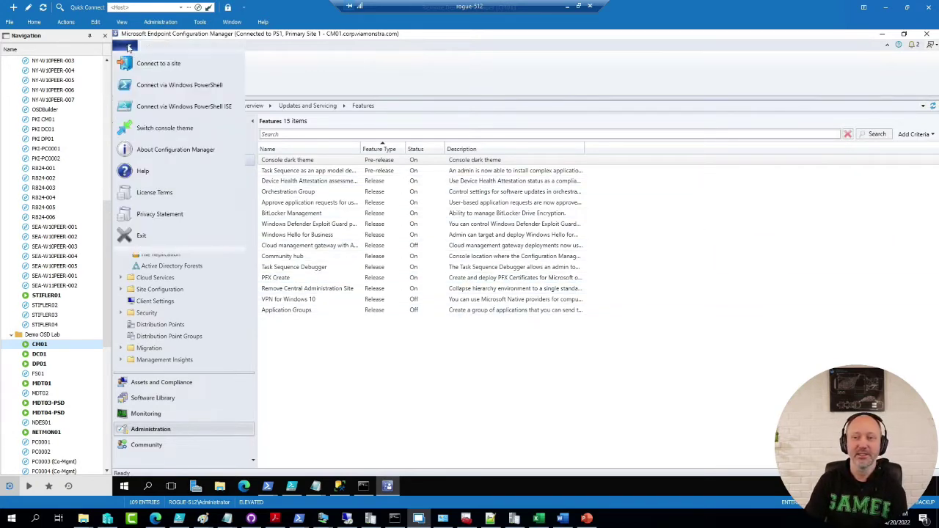
click(175, 131)
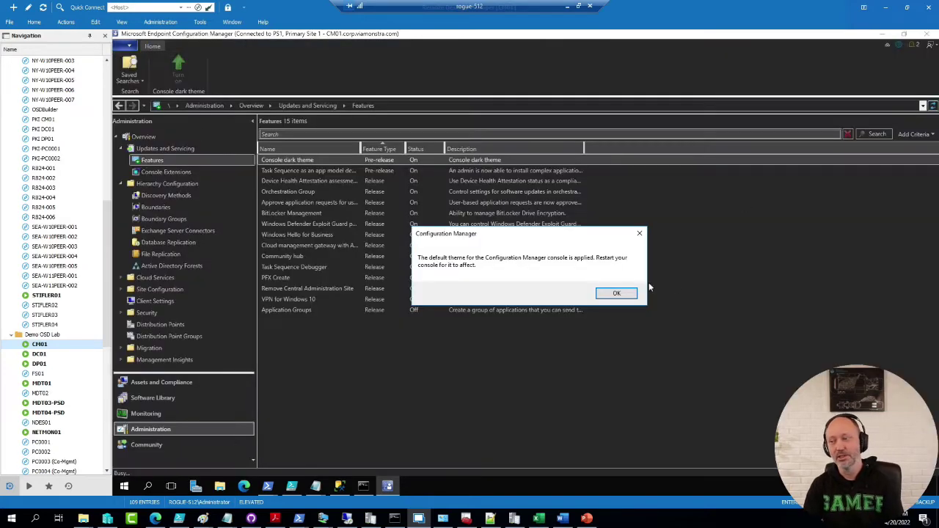
click(617, 294)
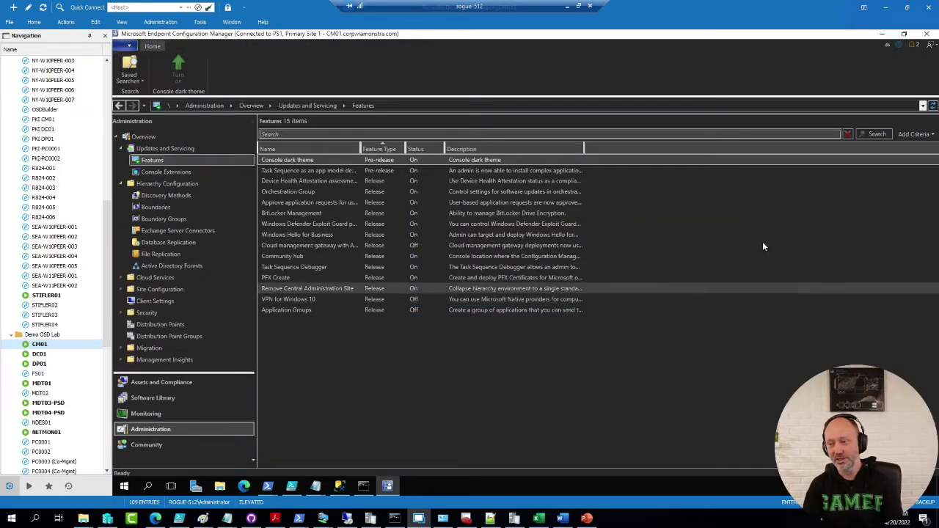
- Close the Configuration Manager console and launch it again to apply the theme
click(927, 35)
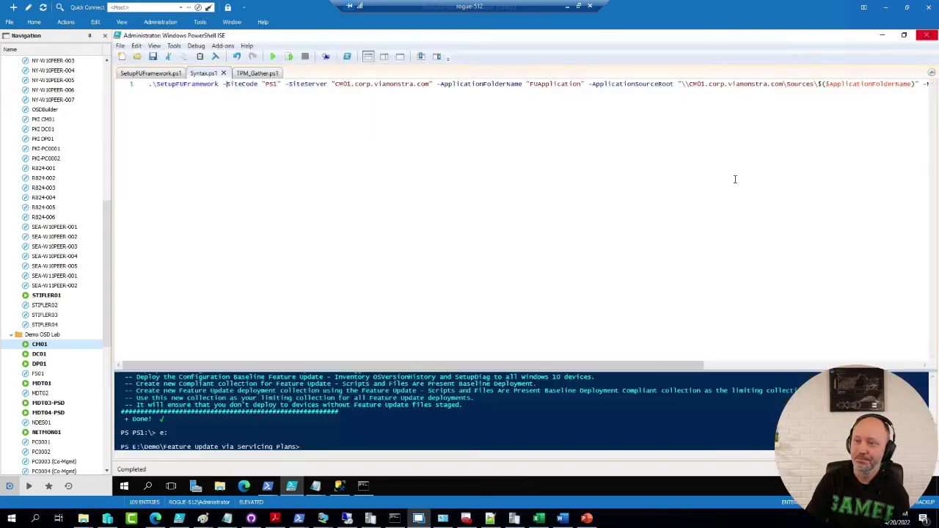
click(125, 486)
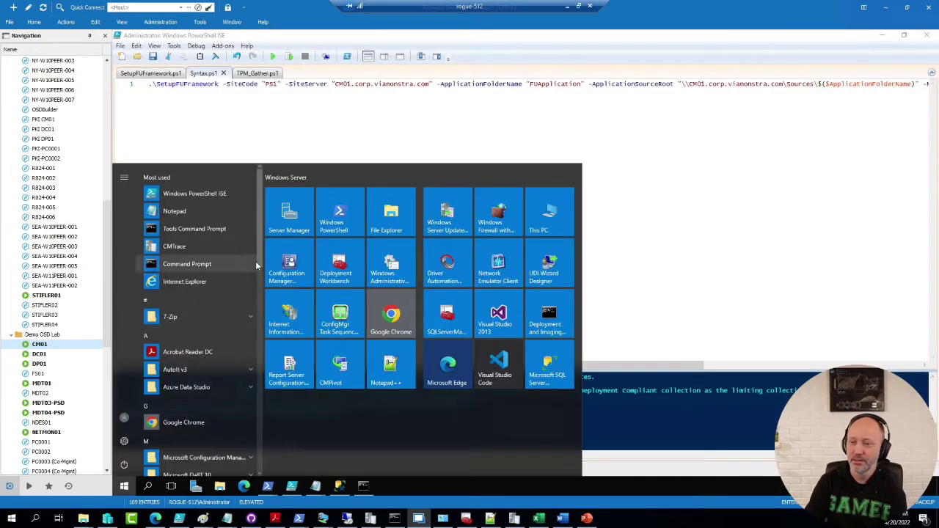
click(289, 270)
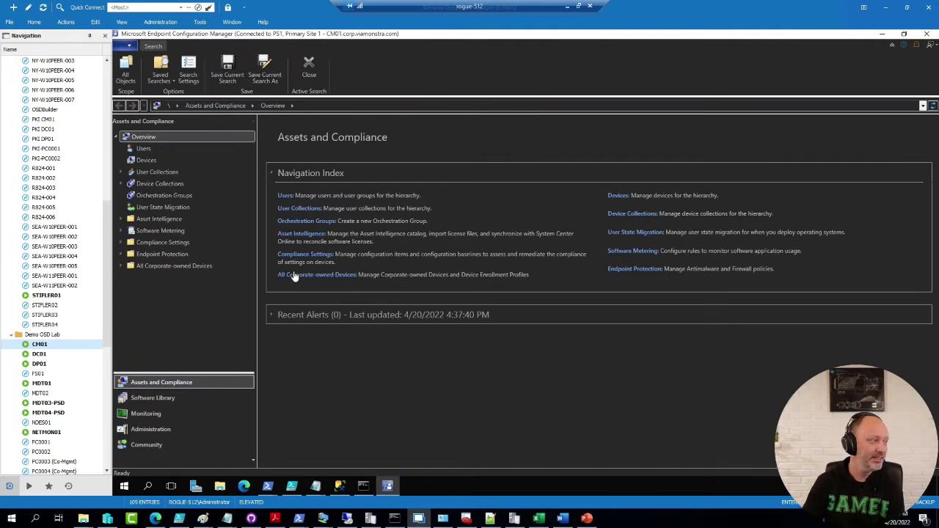
click(294, 275)
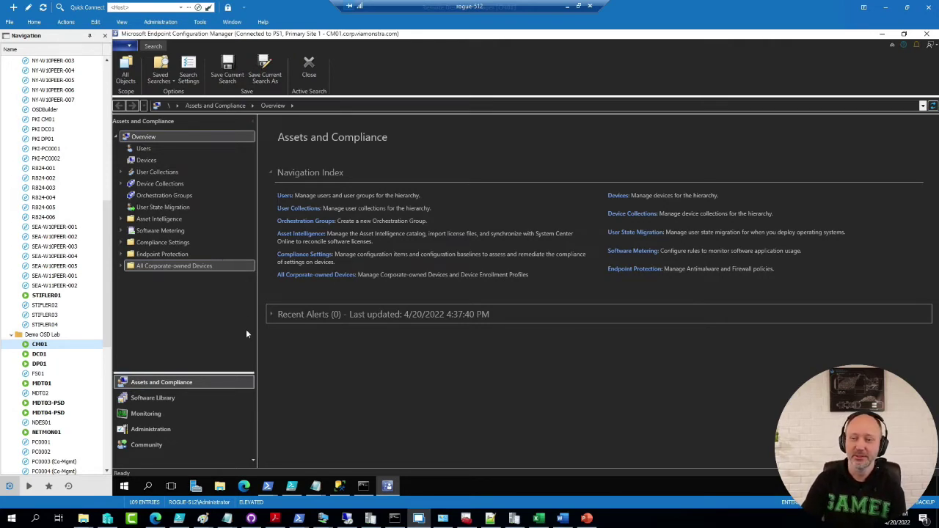
- Review the peer download and cloud source options of the Stockholm boundary group, leaving its properties without changes
click(173, 430)
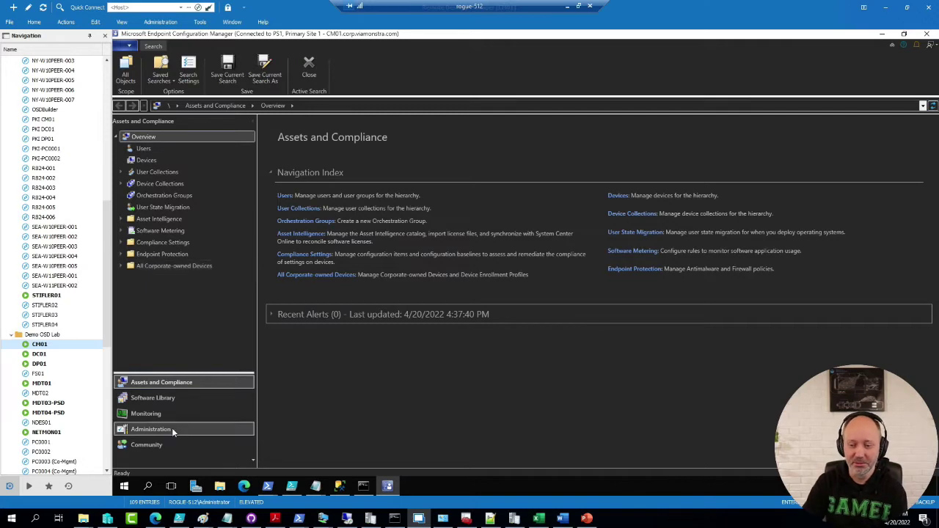
click(121, 160)
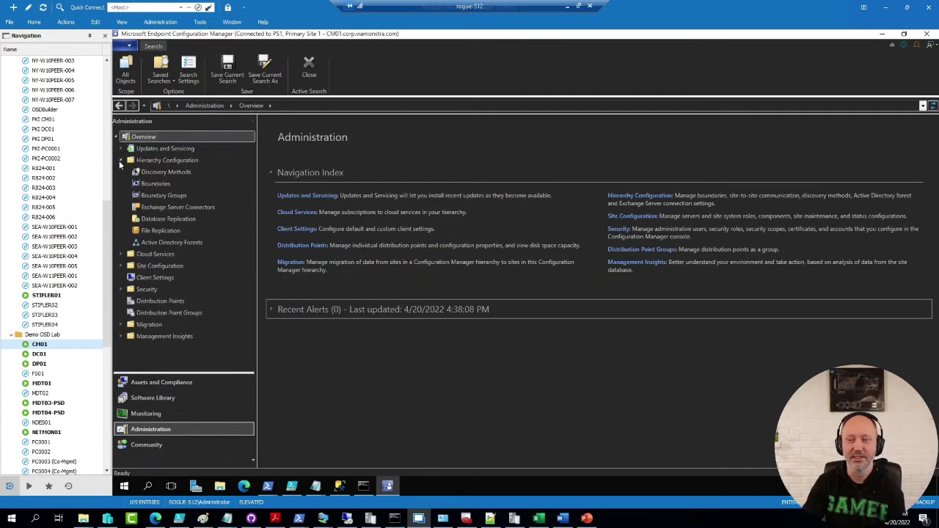
click(154, 195)
click(299, 192)
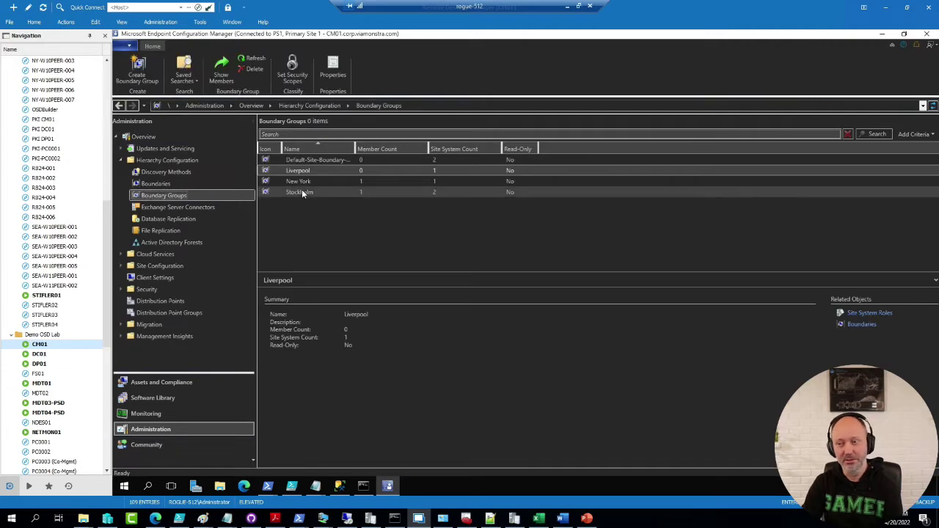
right_click(299, 194)
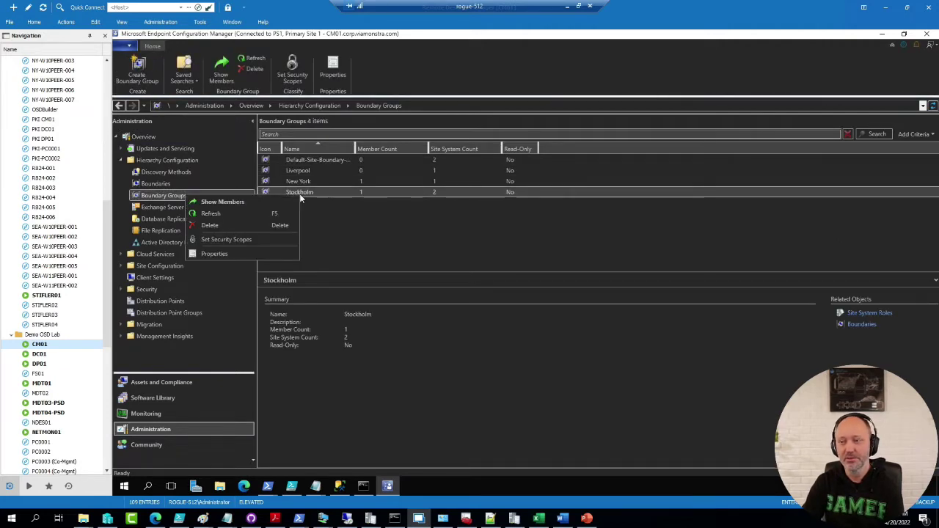
click(224, 255)
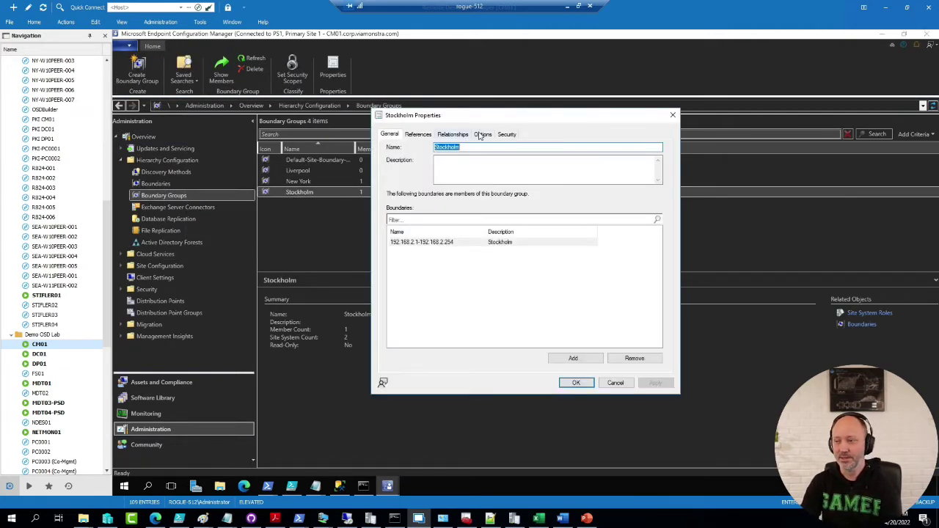
click(481, 134)
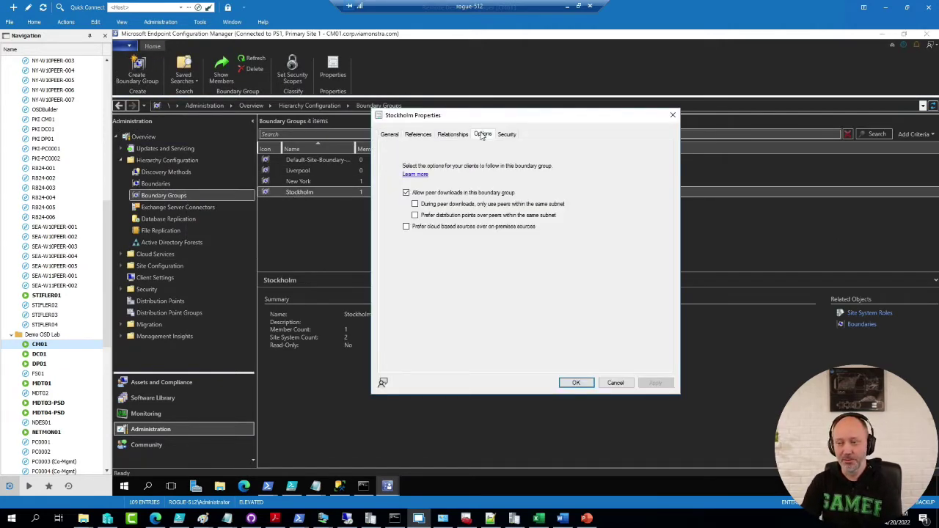
click(619, 384)
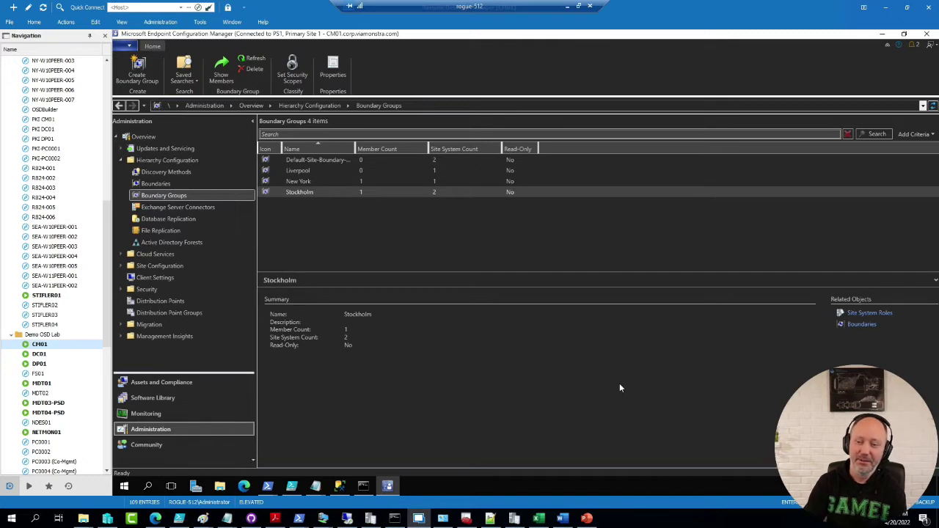
- Open the properties of the Software update point role on the CM01 server, under Servers and Site System Roles
click(122, 265)
click(146, 278)
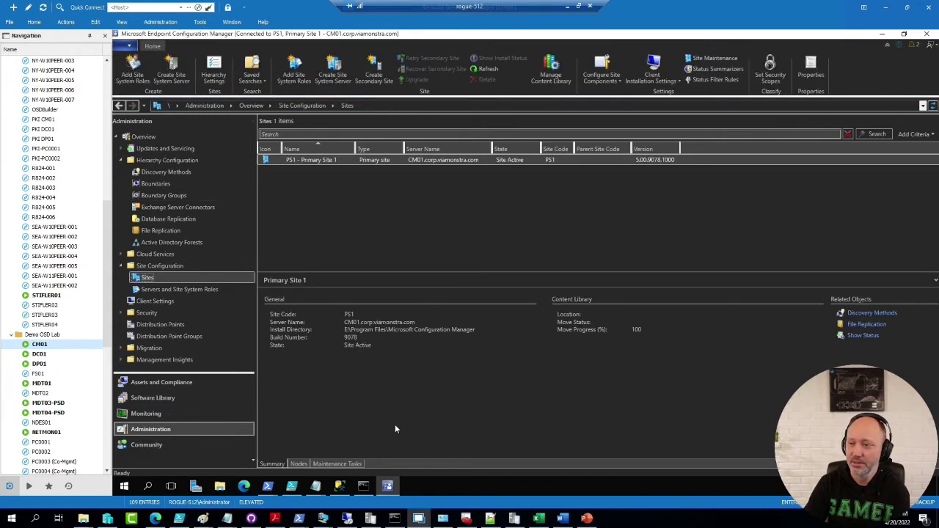
click(176, 289)
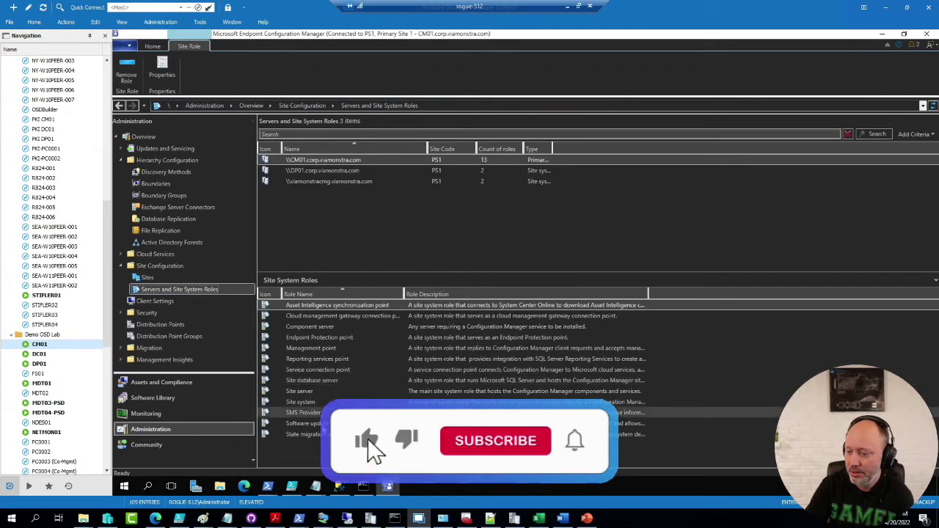
right_click(315, 423)
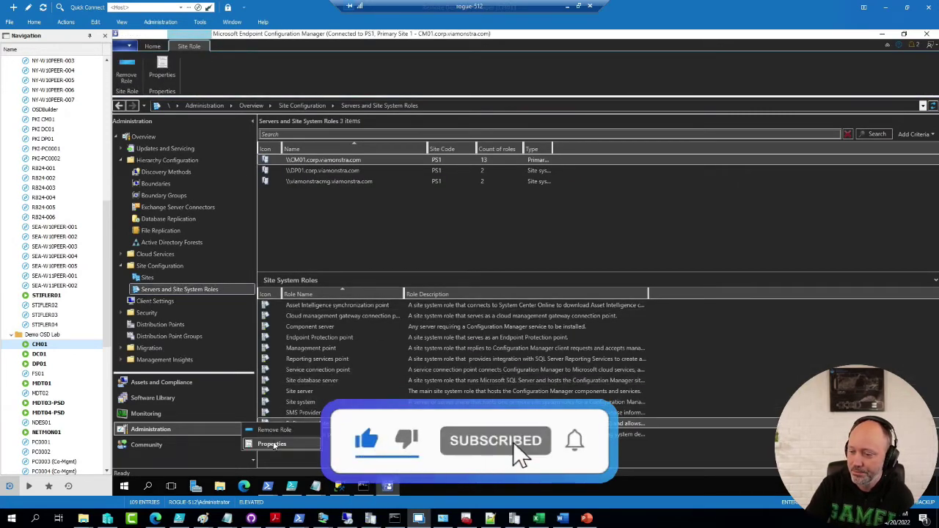
click(275, 445)
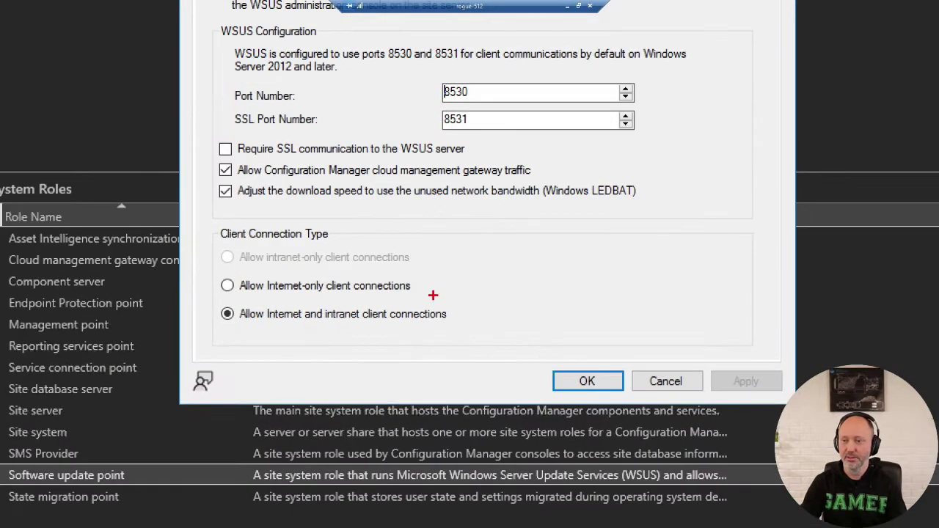
- Box the Windows LEDBAT download speed option and underline LEDBAT on the zoomed screen, clear the annotations, and cancel the role's properties
mouse_move(203, 174)
mouse_down()
mouse_move(481, 210)
mouse_move(681, 209)
mouse_up()
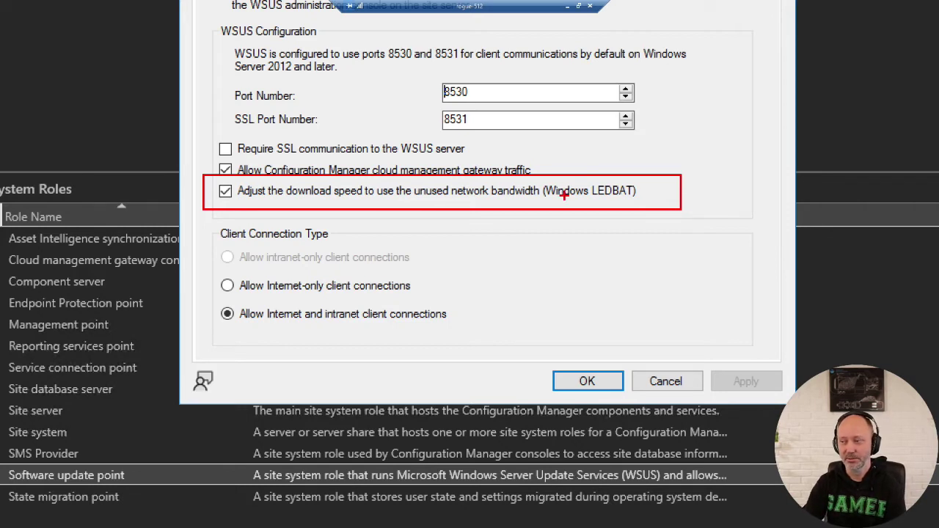
drag(586, 205, 639, 199)
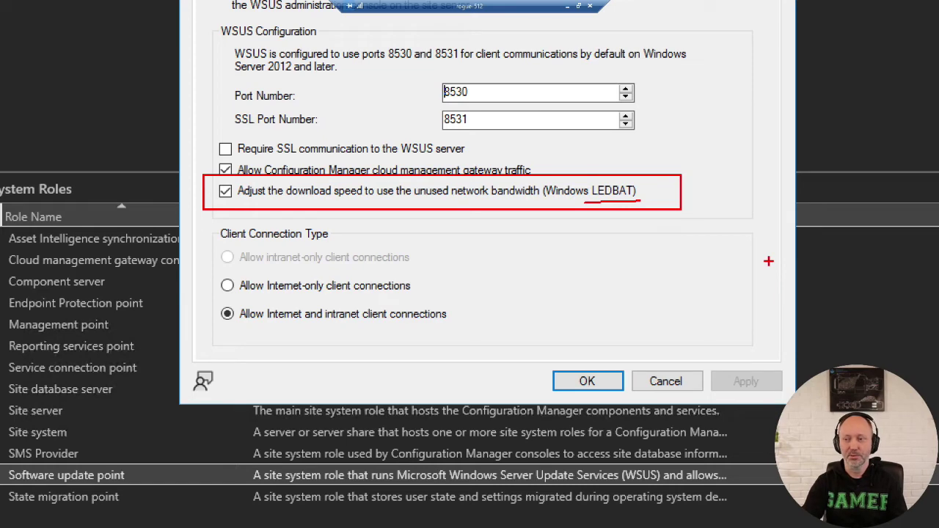
key(Escape)
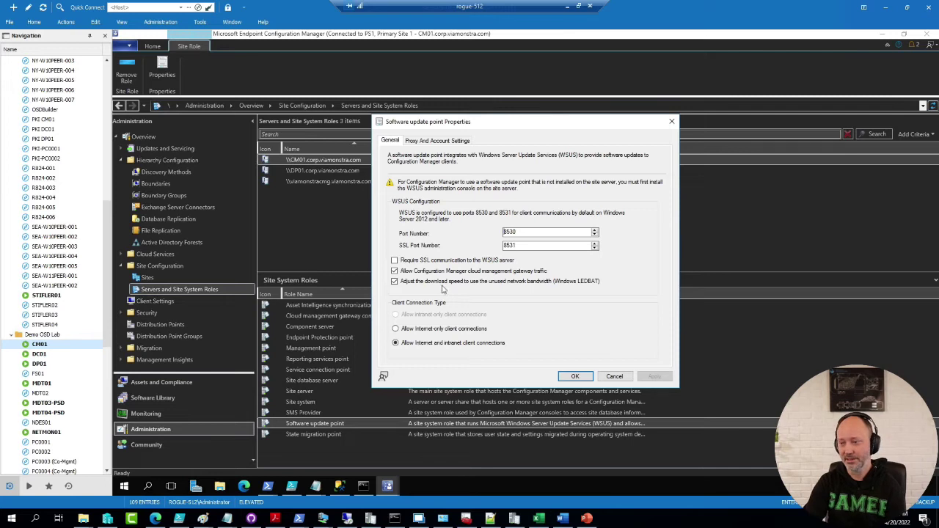
click(615, 377)
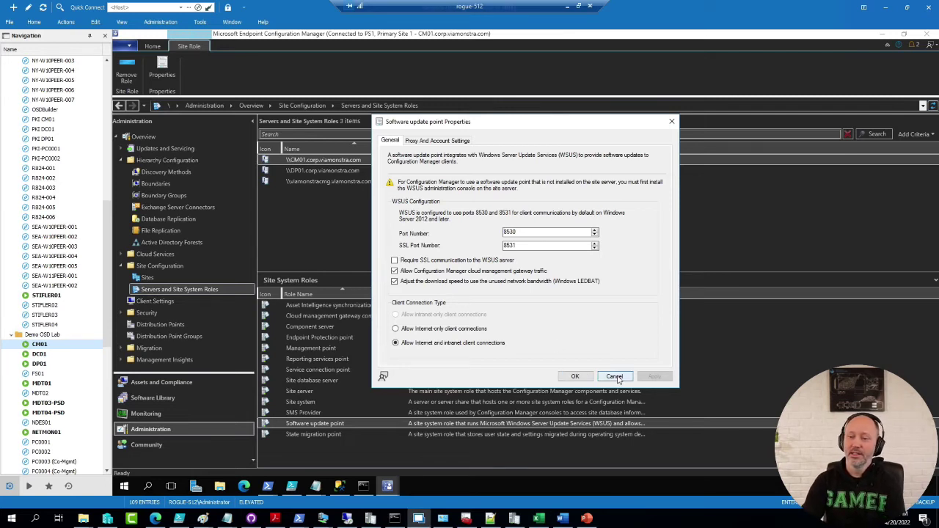
click(622, 378)
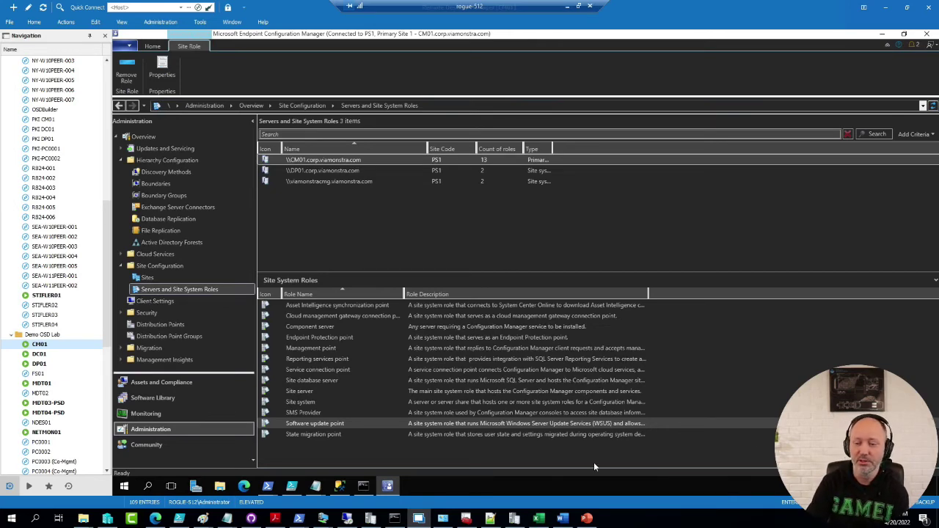
- Switch to Microsoft Edge and look through the What's new in version 2203 article down to the content distribution visualization
click(155, 519)
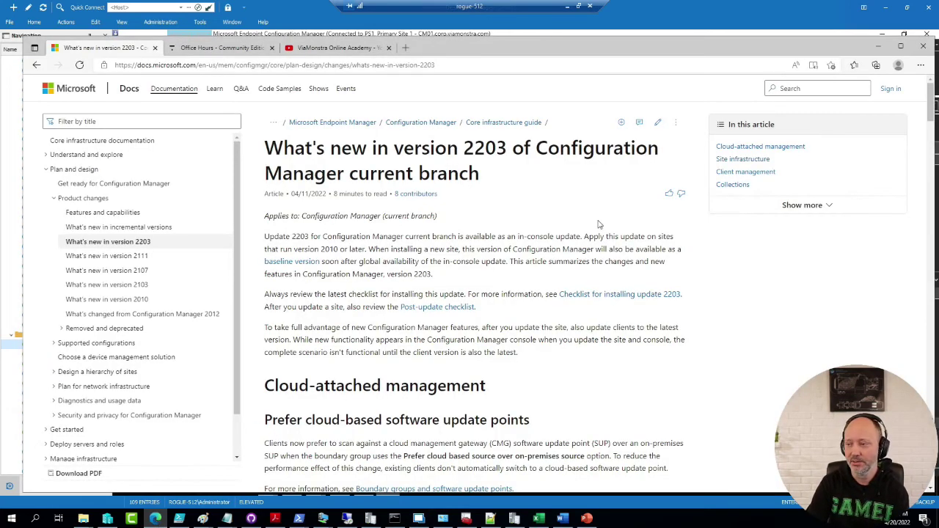
scroll(533, 228, down, 9)
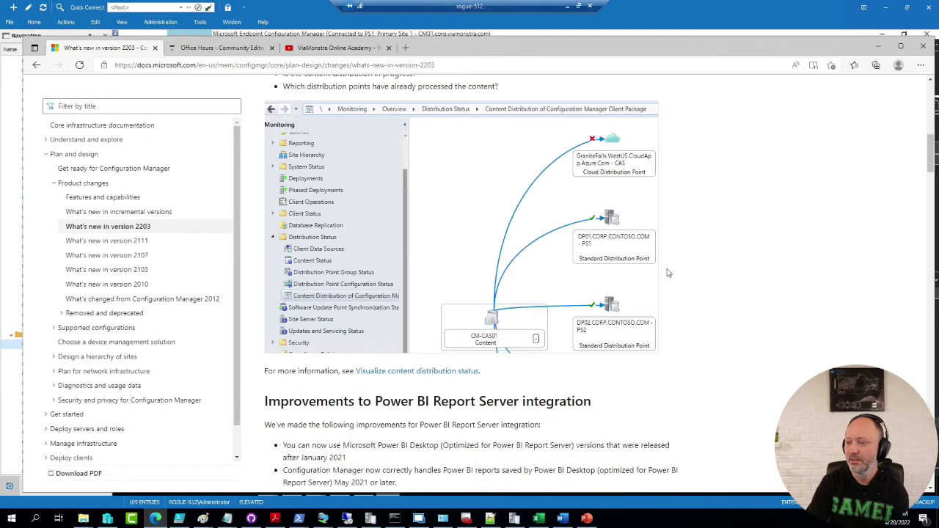